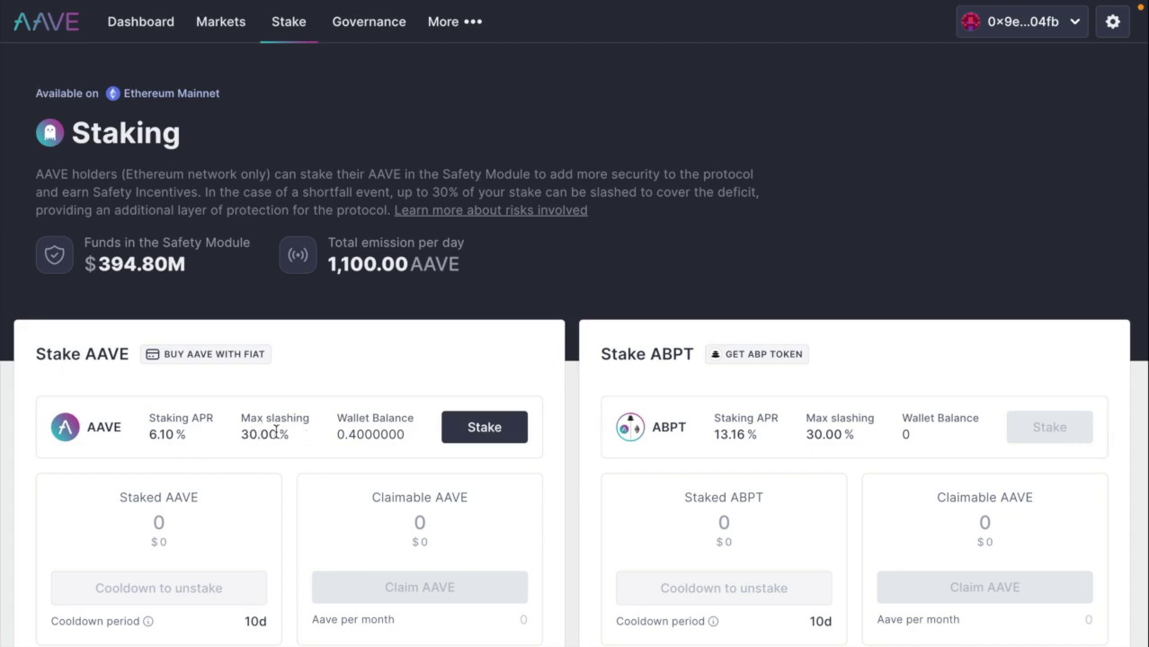
- Highlight the 30% maximum slashing figure on the Stake AAVE card
{"action": "left_click_drag", "start_coordinate": [259, 432], "coordinate": [284, 431]}
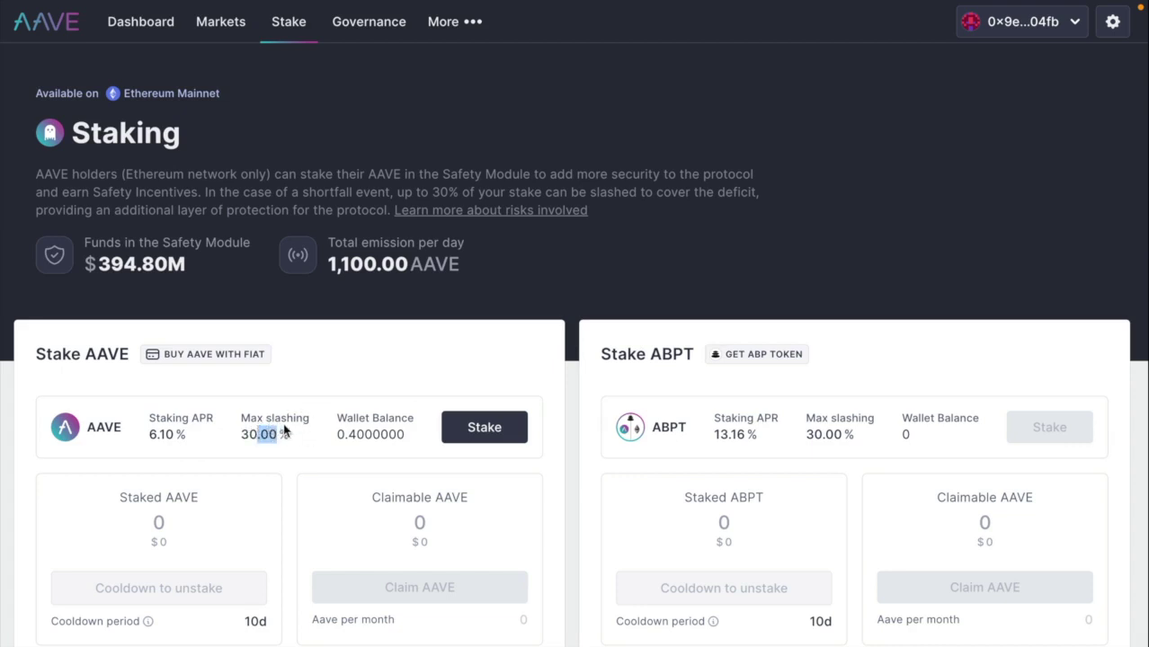
- Enter the full 0.4 AAVE with MAX, note the 10-day cooldown and $0.04 fee, and request spending approval
{"action": "left_click", "coordinate": [484, 429]}
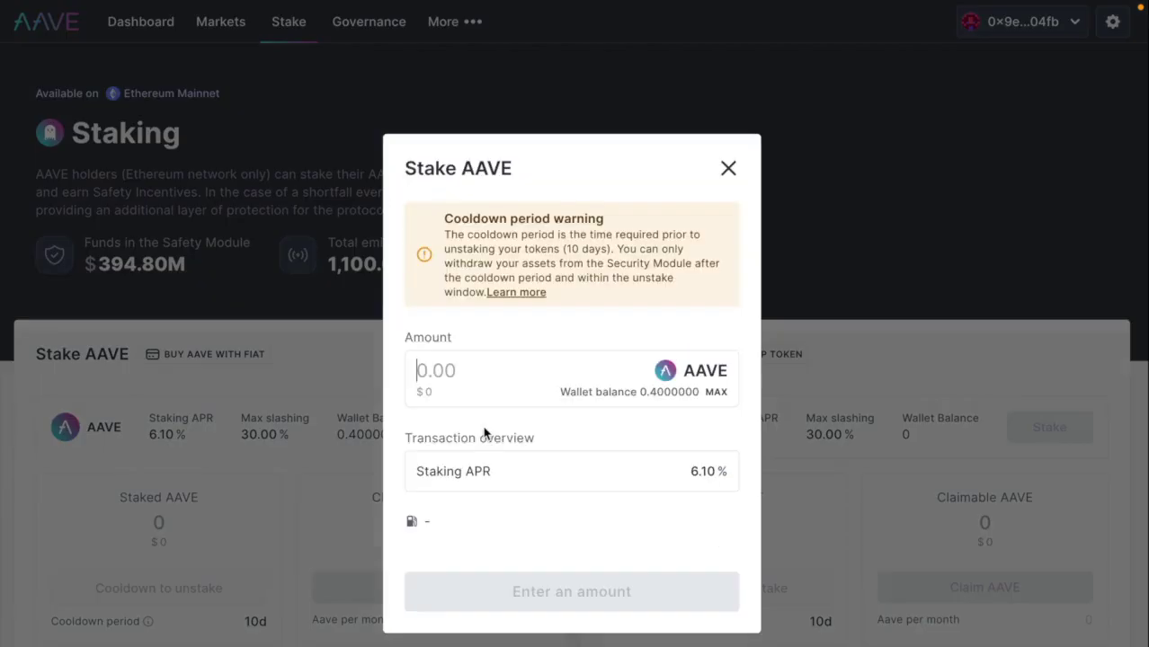
{"action": "left_click", "coordinate": [717, 392]}
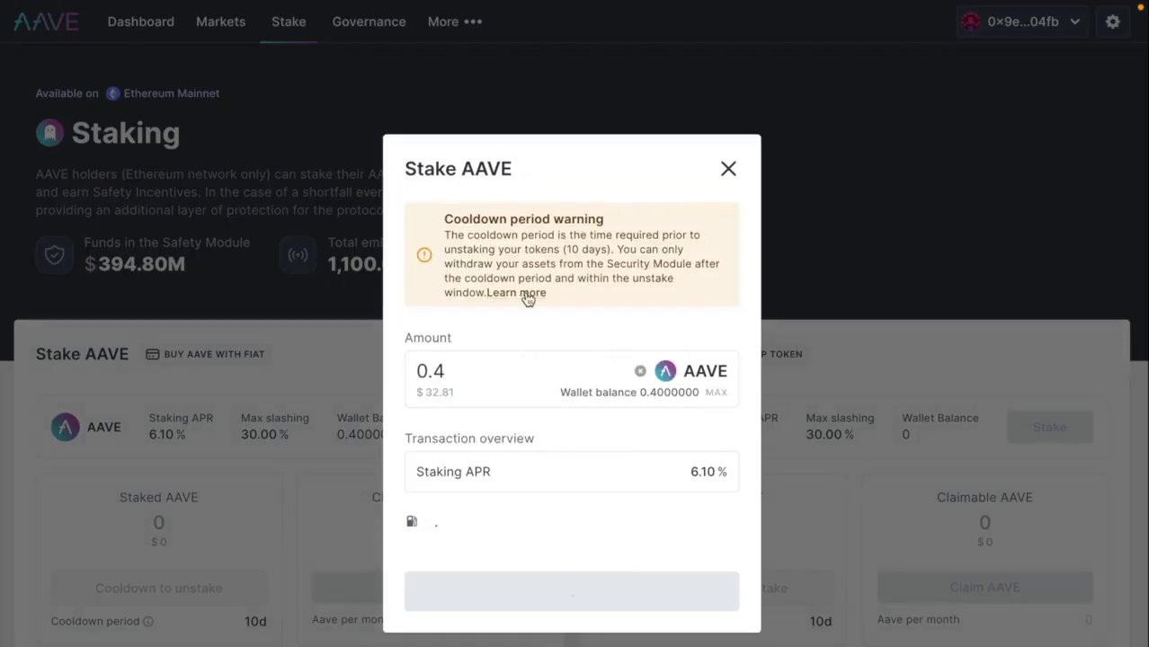
{"action": "left_click_drag", "start_coordinate": [449, 196], "coordinate": [559, 211]}
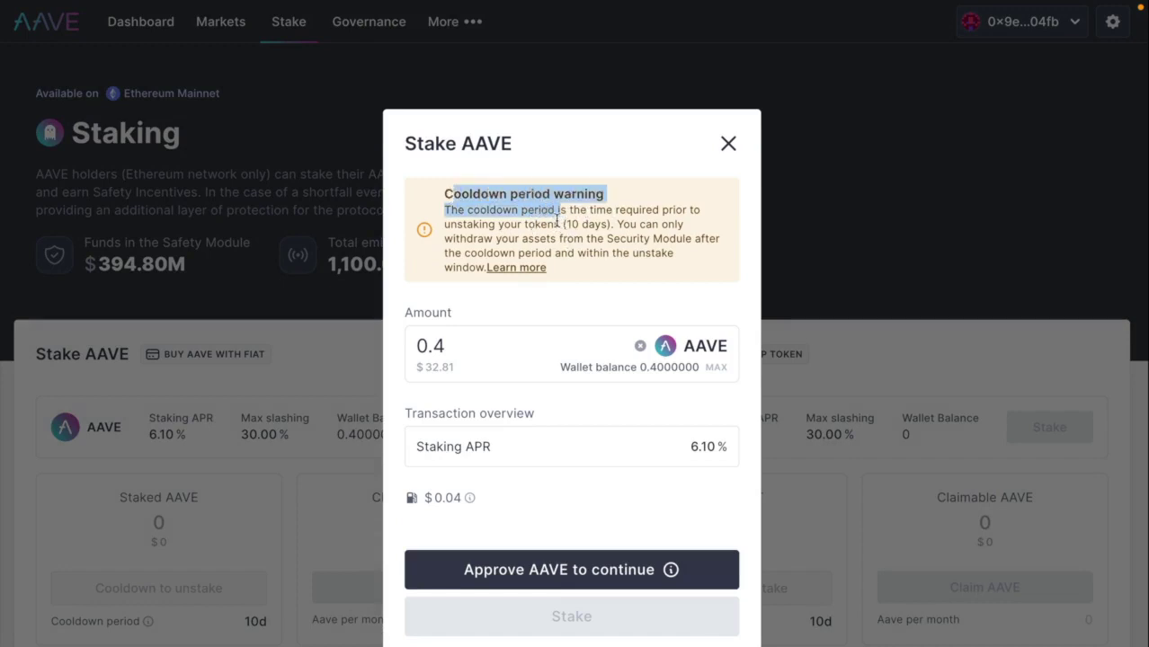
{"action": "left_click", "coordinate": [576, 224]}
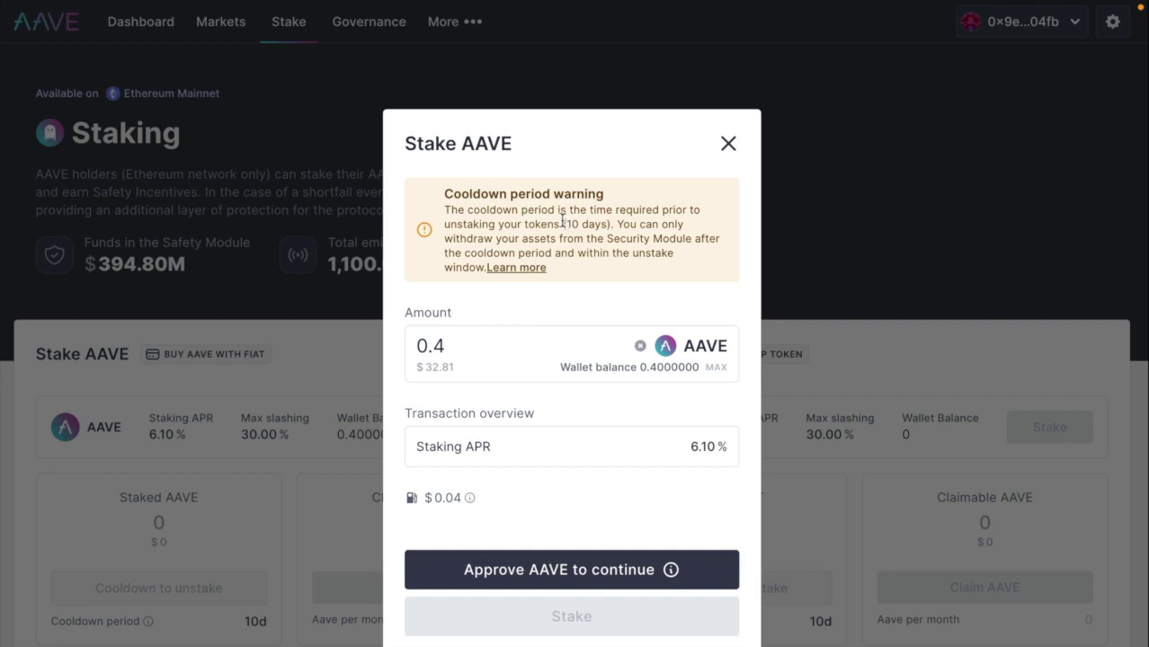
{"action": "left_click_drag", "start_coordinate": [563, 223], "coordinate": [612, 225]}
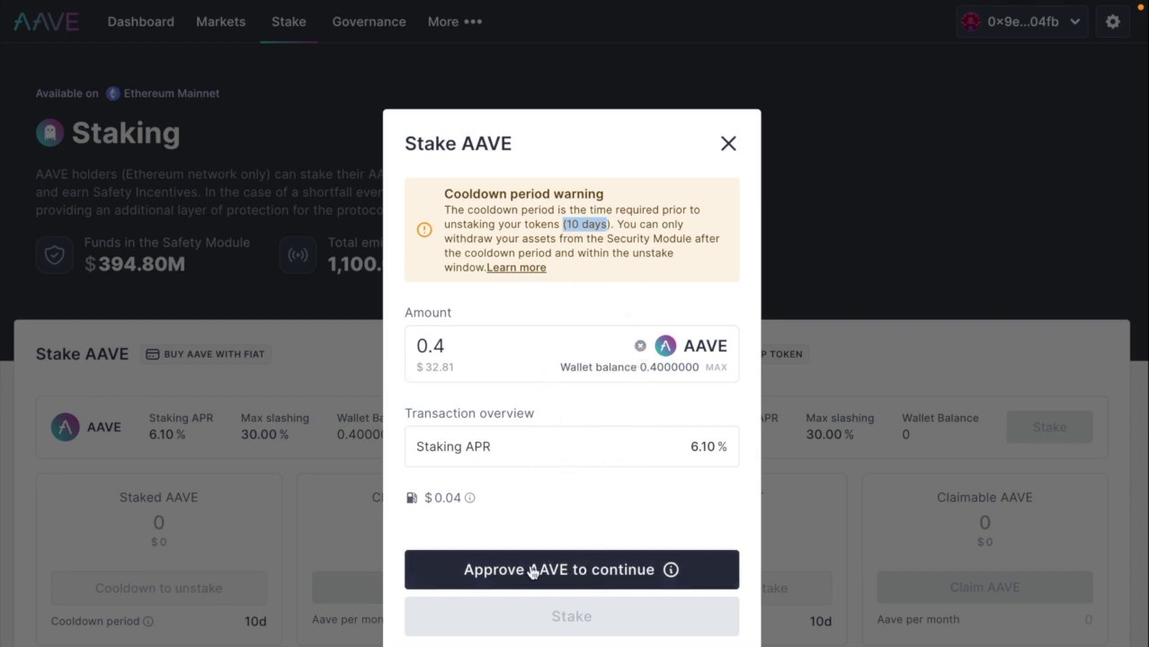
{"action": "left_click_drag", "start_coordinate": [441, 497], "coordinate": [463, 500]}
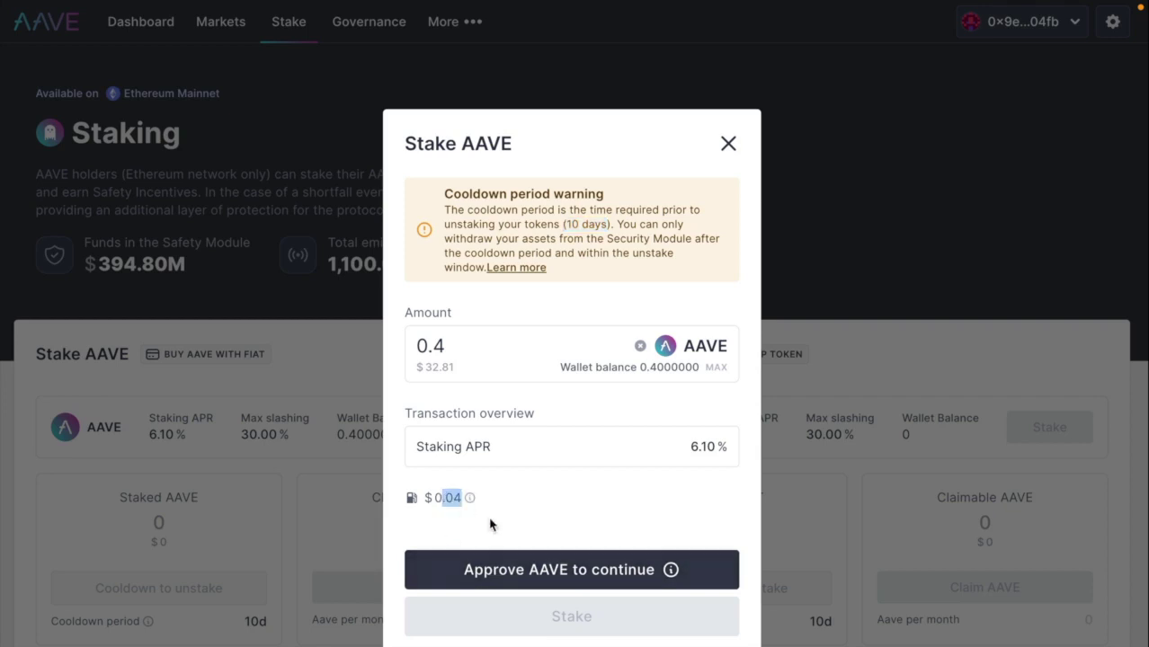
{"action": "left_click", "coordinate": [530, 579]}
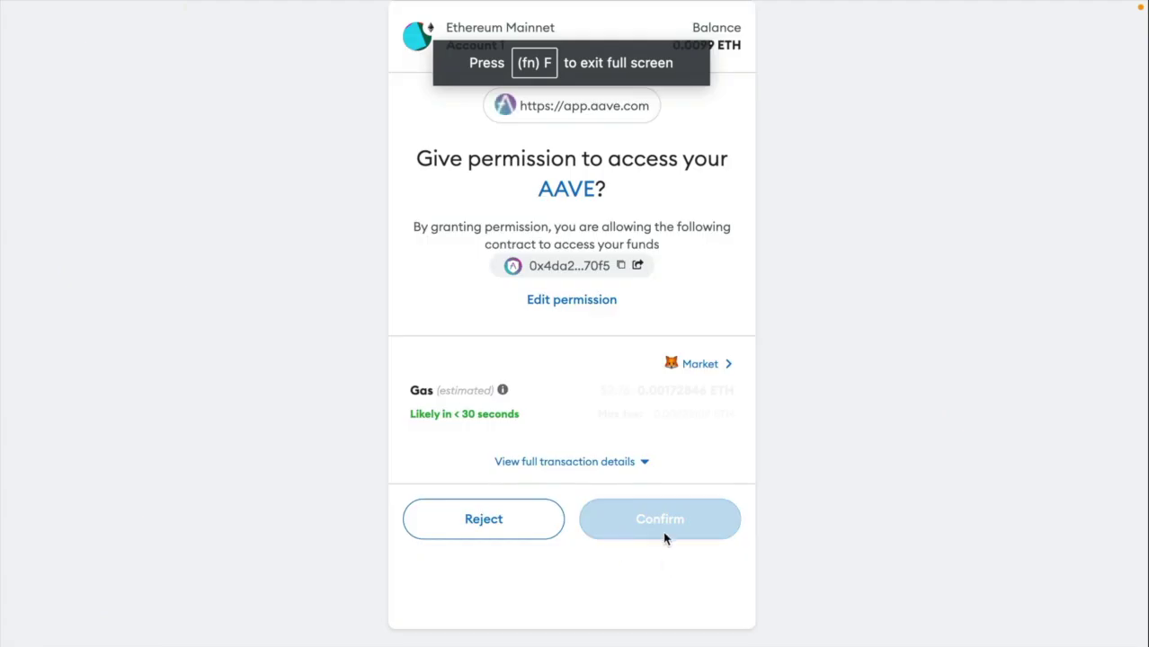
- Review the full permission details in MetaMask and confirm the AAVE spending approval
{"action": "left_click", "coordinate": [625, 462]}
{"action": "scroll", "coordinate": [628, 477], "scroll_direction": "down", "scroll_amount": 2}
{"action": "scroll", "coordinate": [631, 484], "scroll_direction": "down", "scroll_amount": 1}
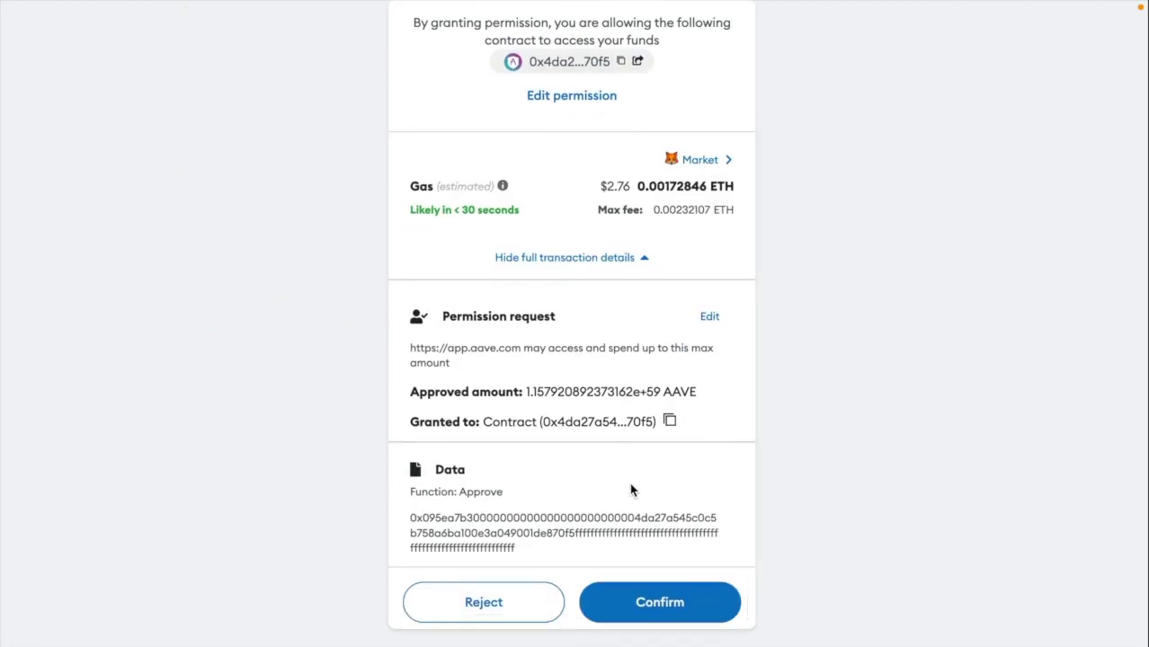
{"action": "scroll", "coordinate": [628, 485], "scroll_direction": "up", "scroll_amount": 5}
{"action": "scroll", "coordinate": [674, 515], "scroll_direction": "down", "scroll_amount": 3}
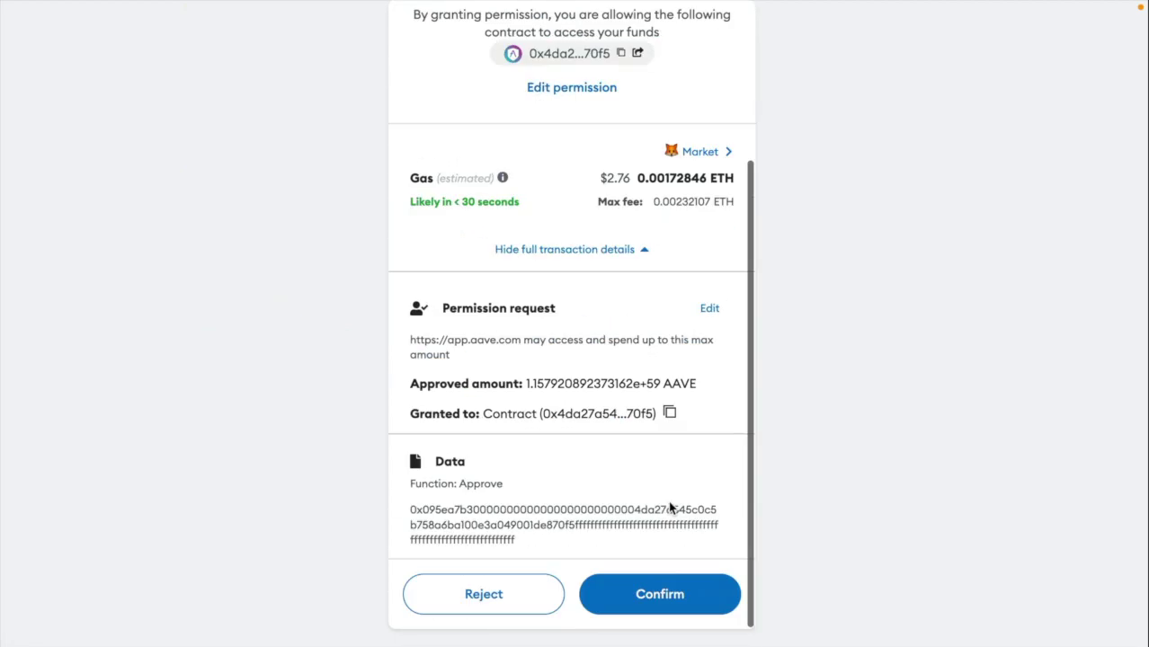
{"action": "left_click", "coordinate": [673, 594]}
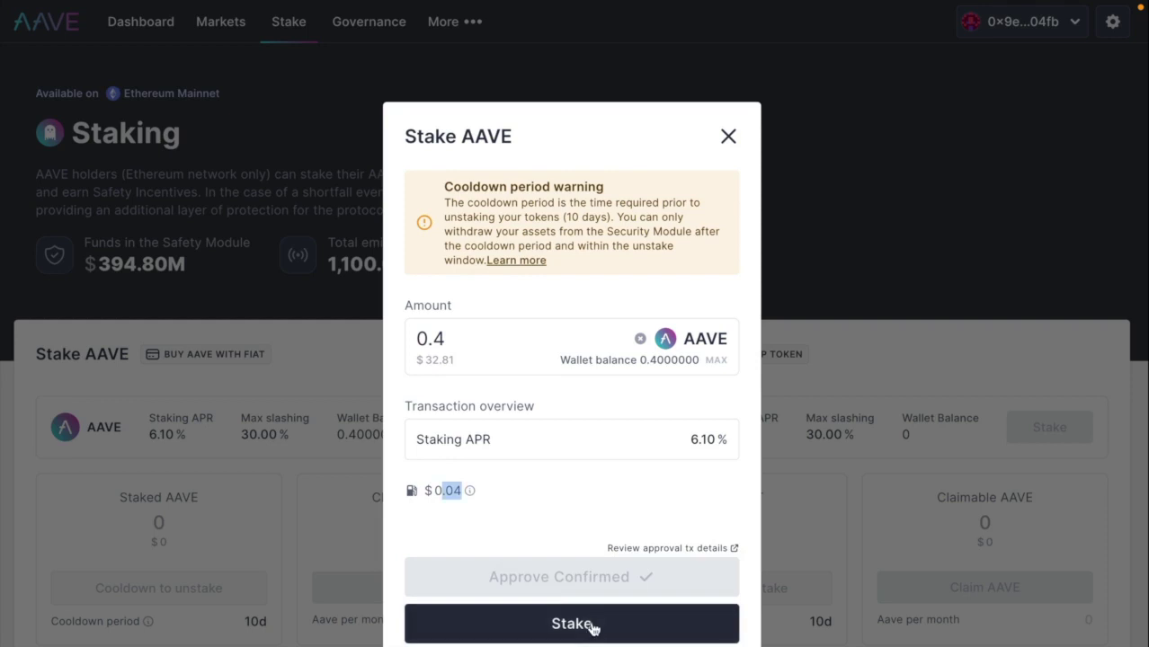
- Submit the approved 0.4 AAVE stake from the Stake AAVE dialog
{"action": "left_click", "coordinate": [564, 625]}
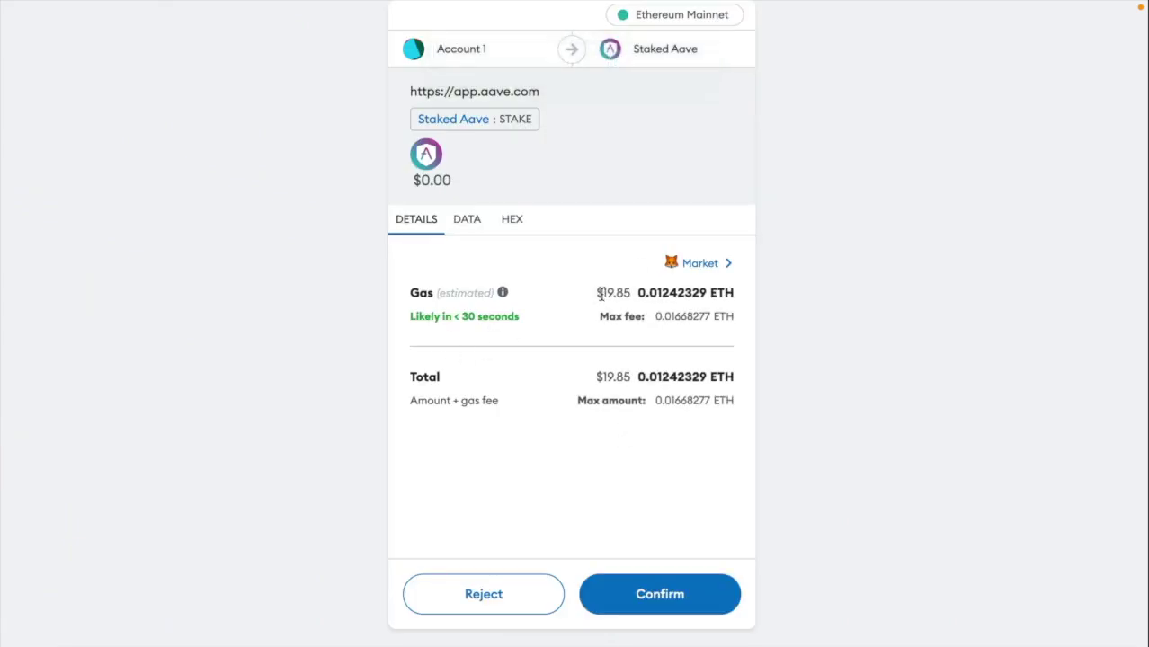
- Confirm the STAKE transaction in MetaMask with its $19.85 gas fee
{"action": "left_click_drag", "start_coordinate": [596, 297], "coordinate": [638, 292]}
{"action": "left_click", "coordinate": [678, 601]}
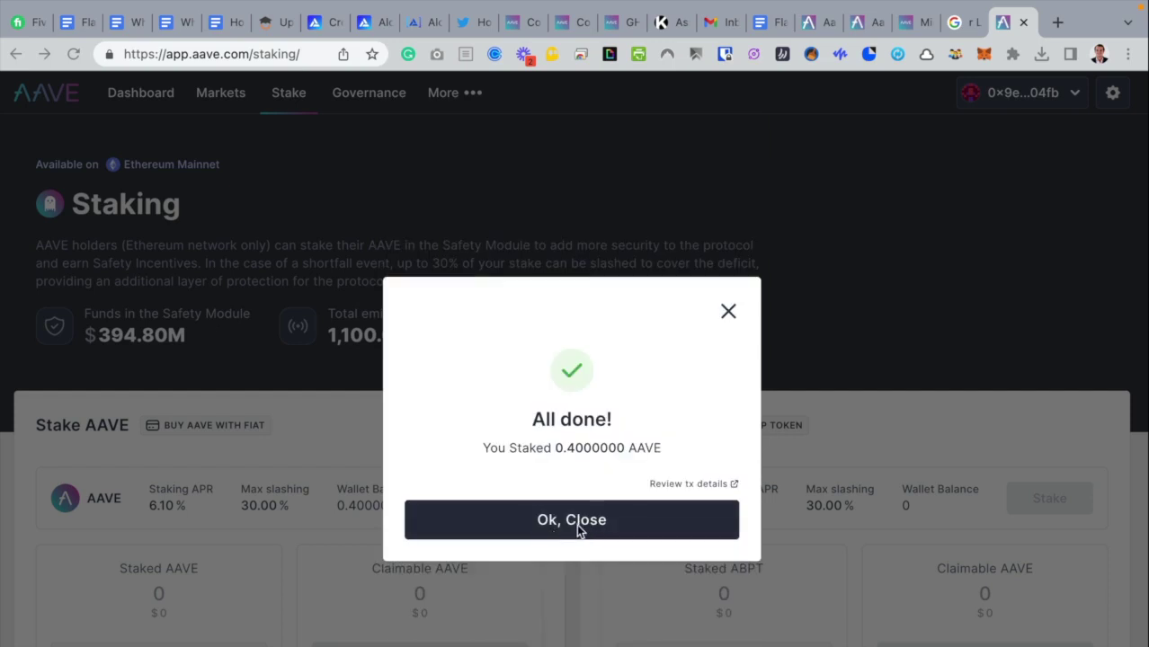
- Close the success message, reload the Staking page and go full screen, showing 0.40 AAVE staked
{"action": "left_click", "coordinate": [569, 526]}
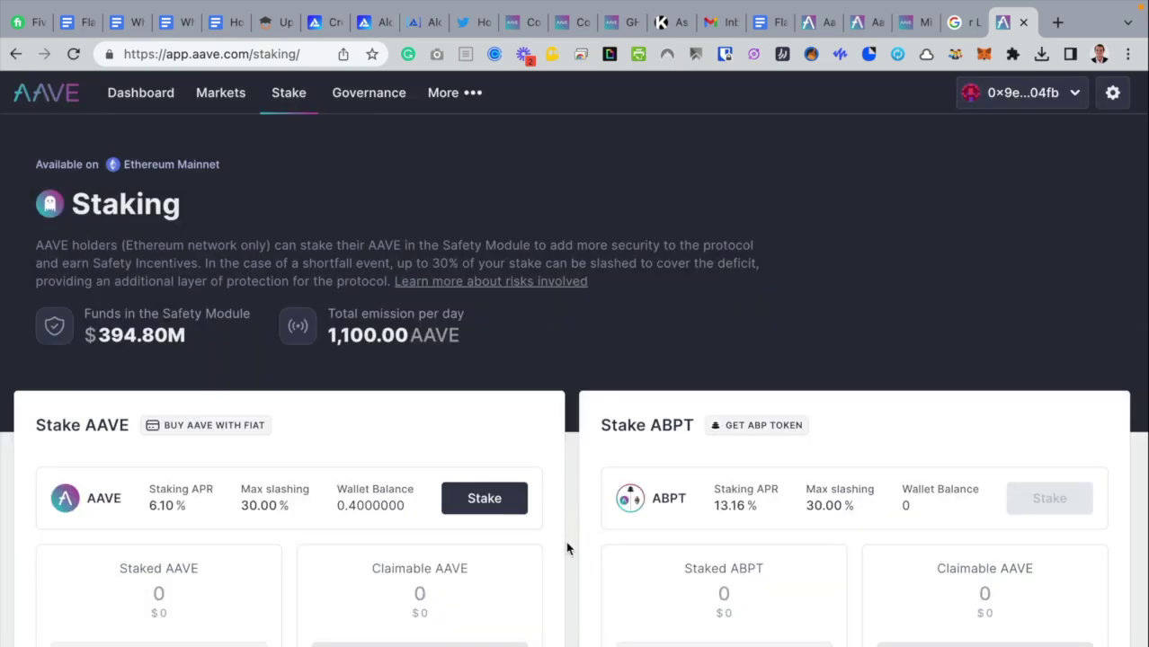
{"action": "scroll", "coordinate": [566, 544], "scroll_direction": "down", "scroll_amount": 1}
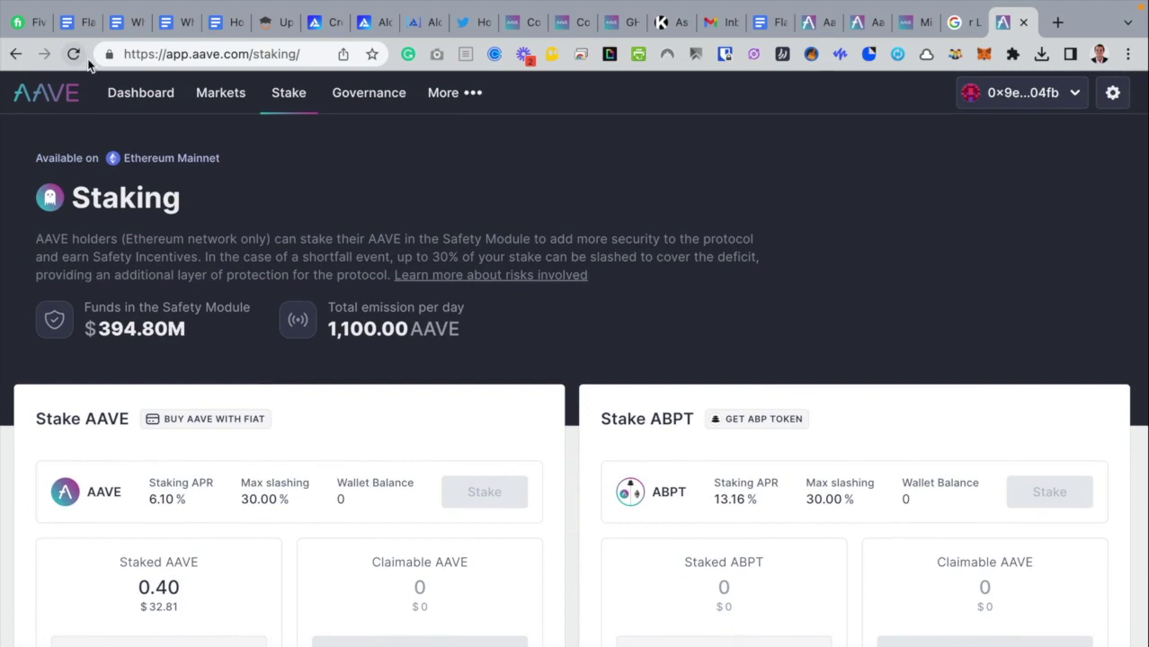
{"action": "left_click", "coordinate": [80, 55]}
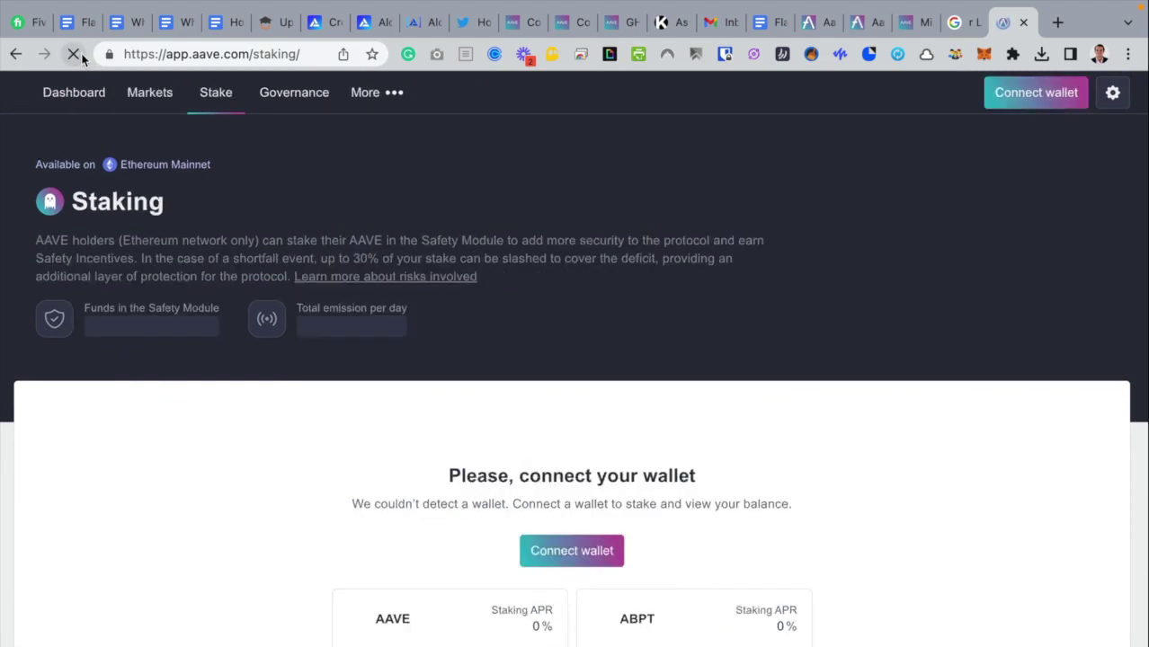
{"action": "key", "text": "ctrl+f"}
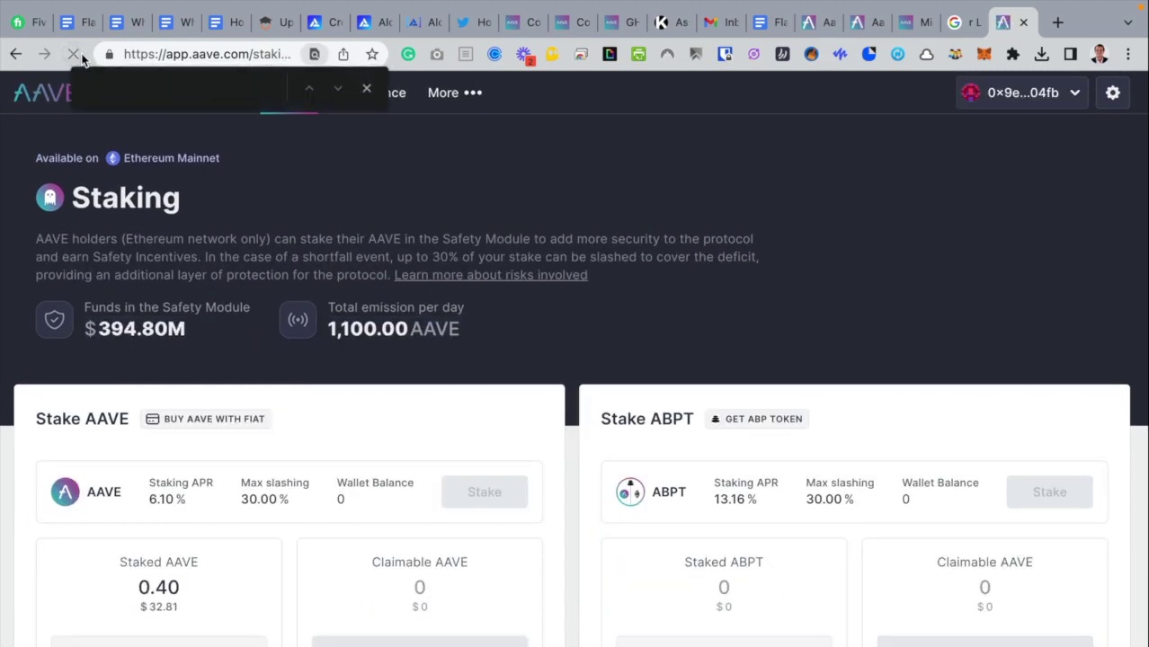
{"action": "key", "text": "super+shift+f"}
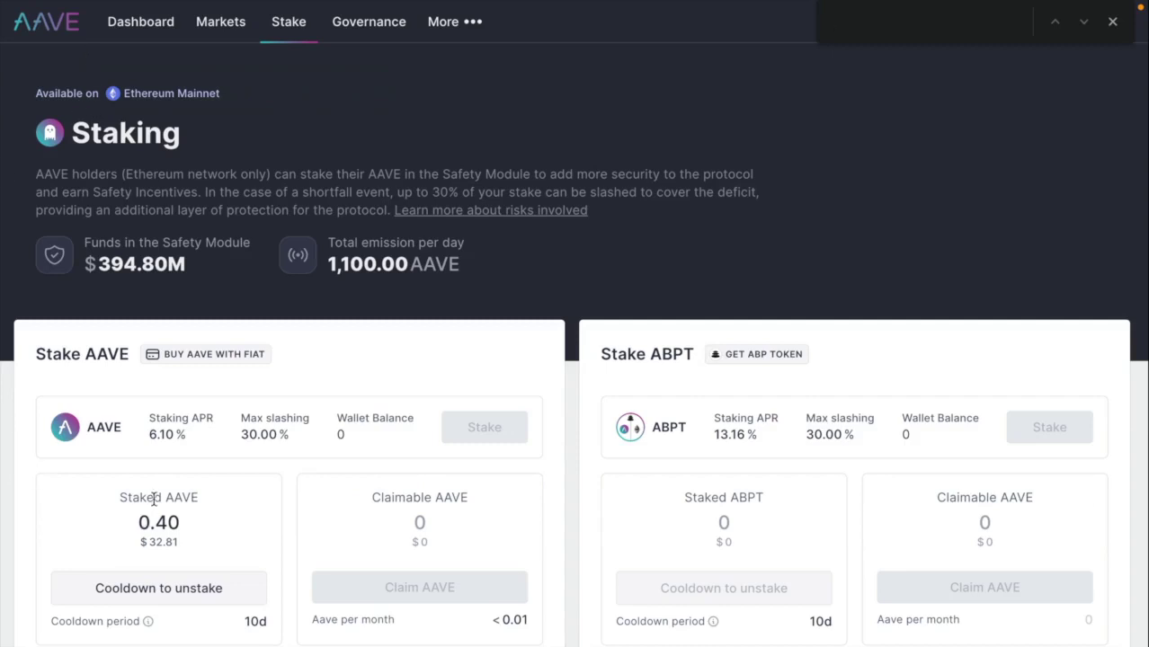
{"action": "left_click_drag", "start_coordinate": [140, 520], "coordinate": [164, 522]}
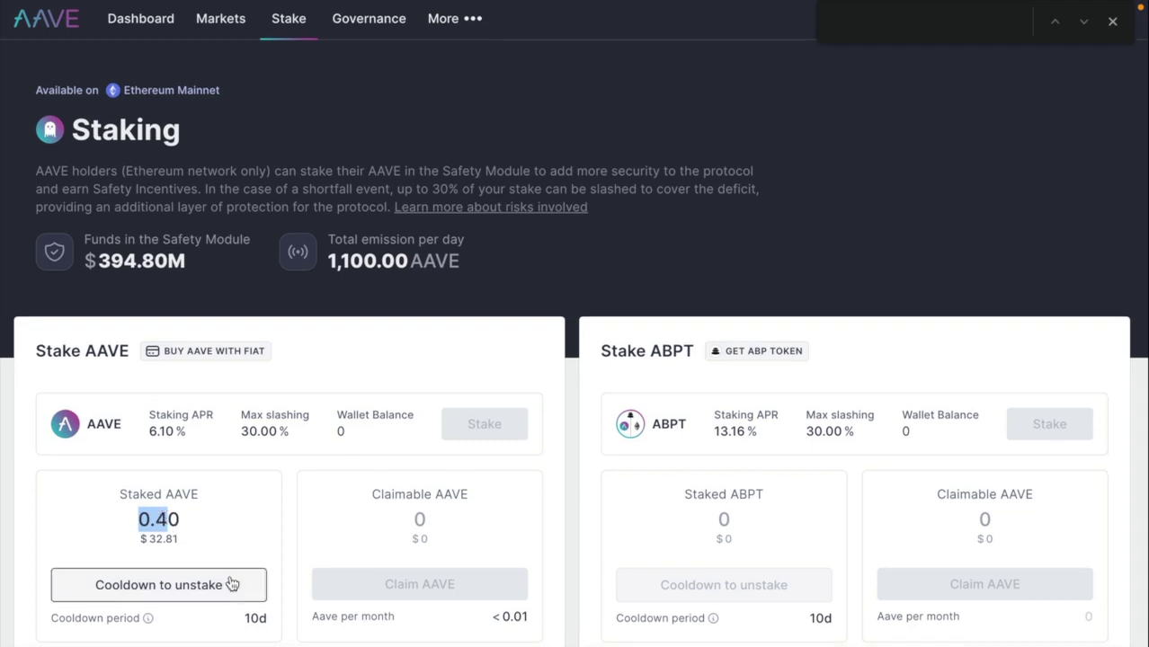
{"action": "left_click", "coordinate": [180, 628]}
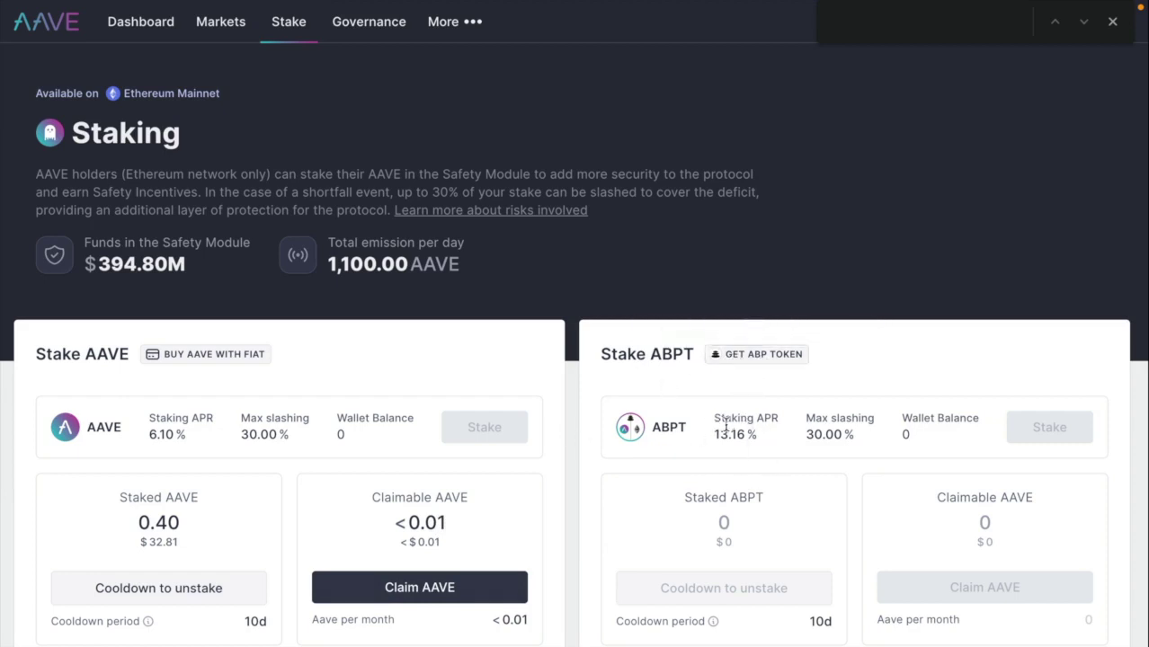
- Note the ABPT staking APR, then open Cooldown to unstake under Staked AAVE
{"action": "left_click_drag", "start_coordinate": [719, 434], "coordinate": [746, 434]}
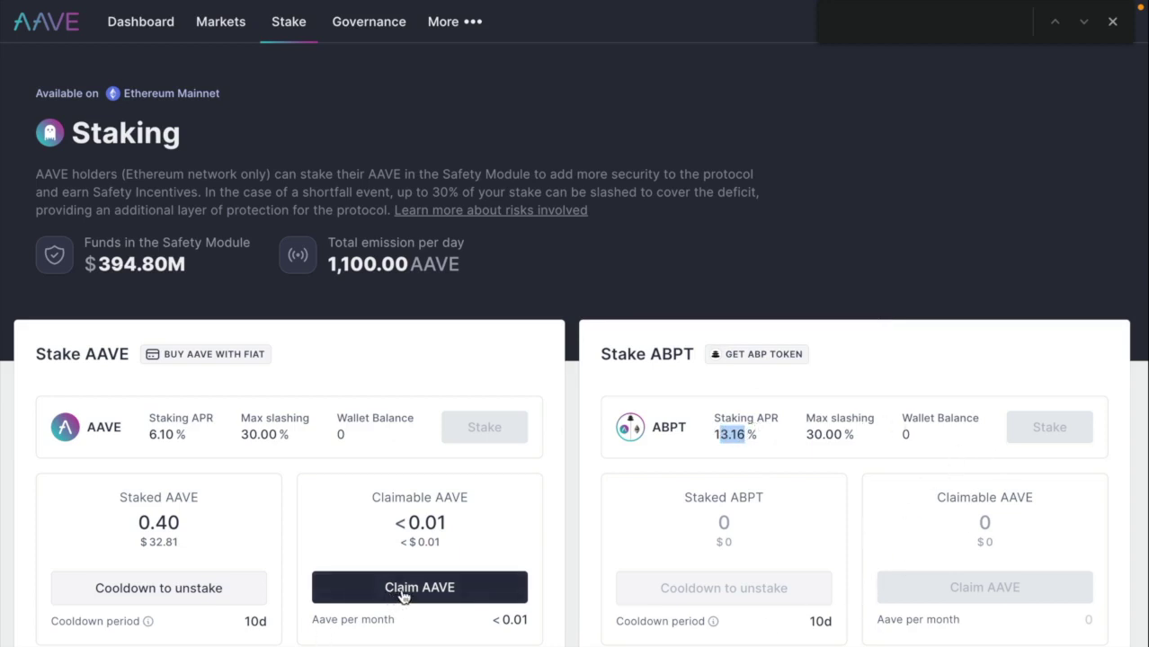
{"action": "left_click", "coordinate": [206, 588]}
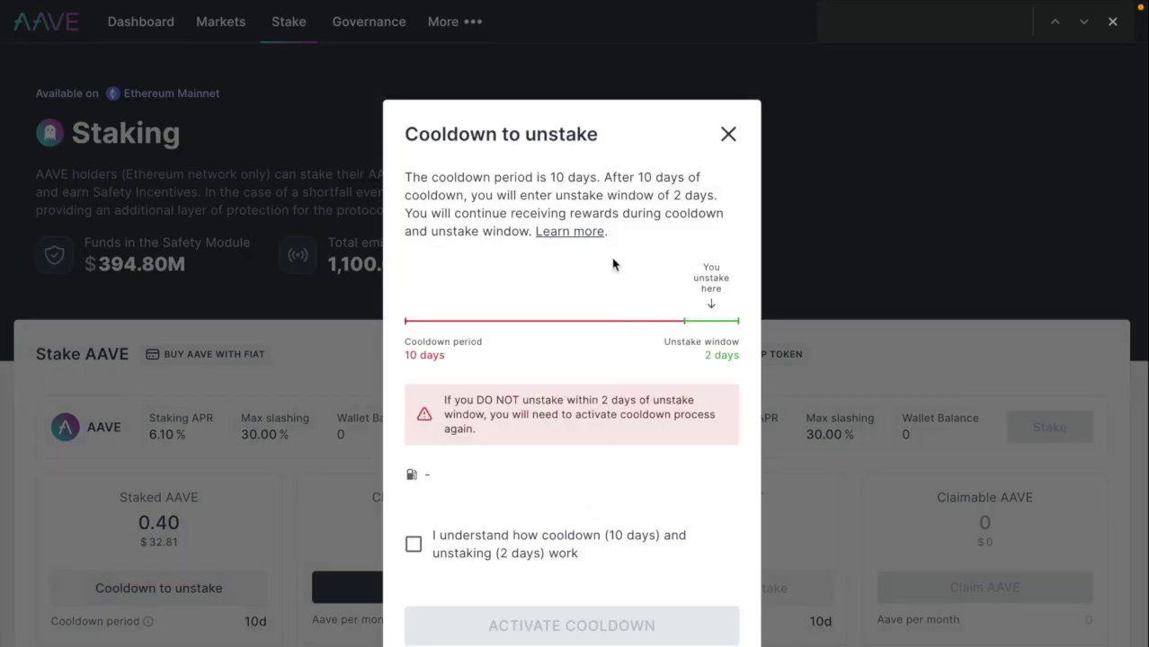
- Tick the cooldown acknowledgement checkbox and send ACTIVATE COOLDOWN to MetaMask
{"action": "left_click_drag", "start_coordinate": [535, 177], "coordinate": [653, 178]}
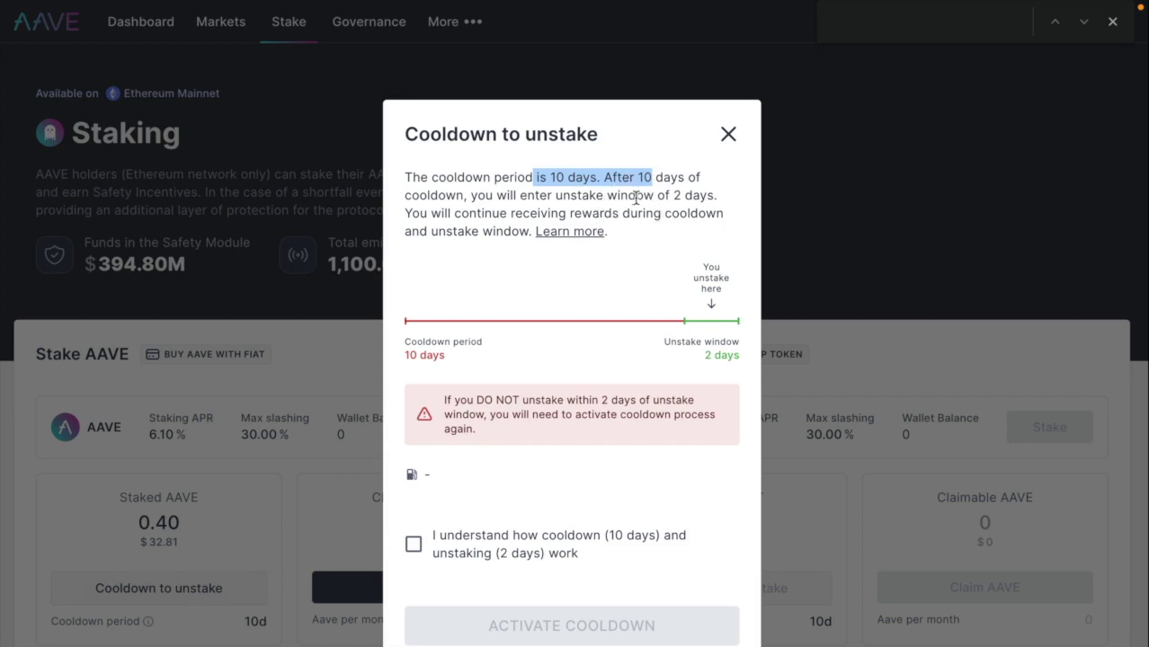
{"action": "left_click_drag", "start_coordinate": [636, 195], "coordinate": [708, 196]}
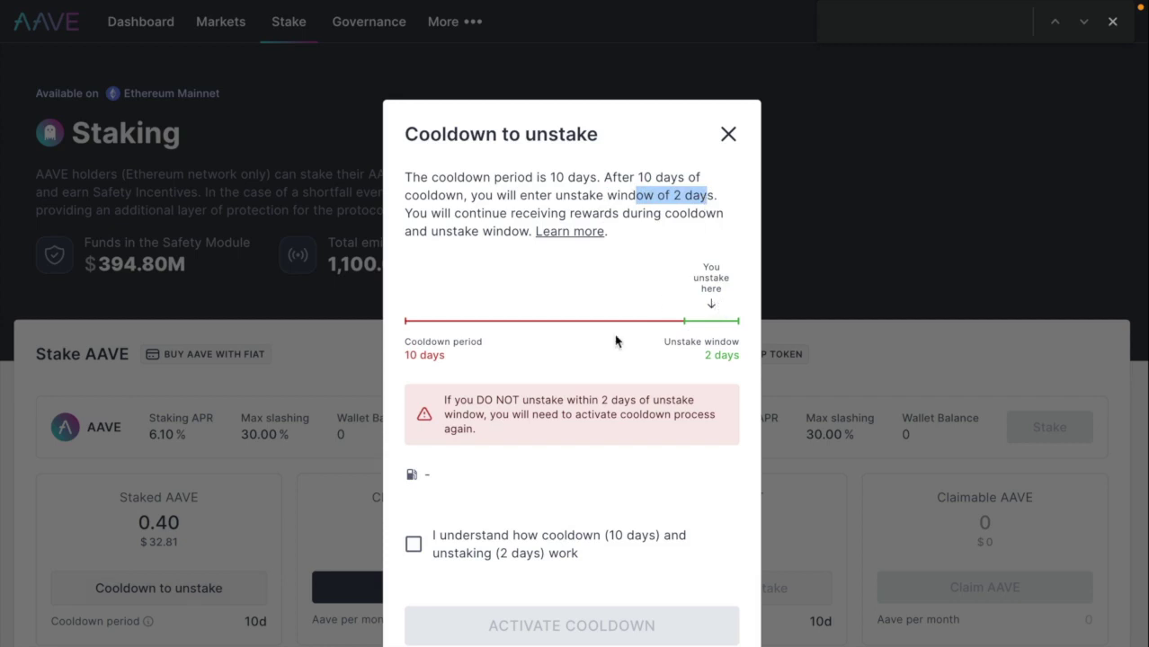
{"action": "left_click", "coordinate": [416, 545]}
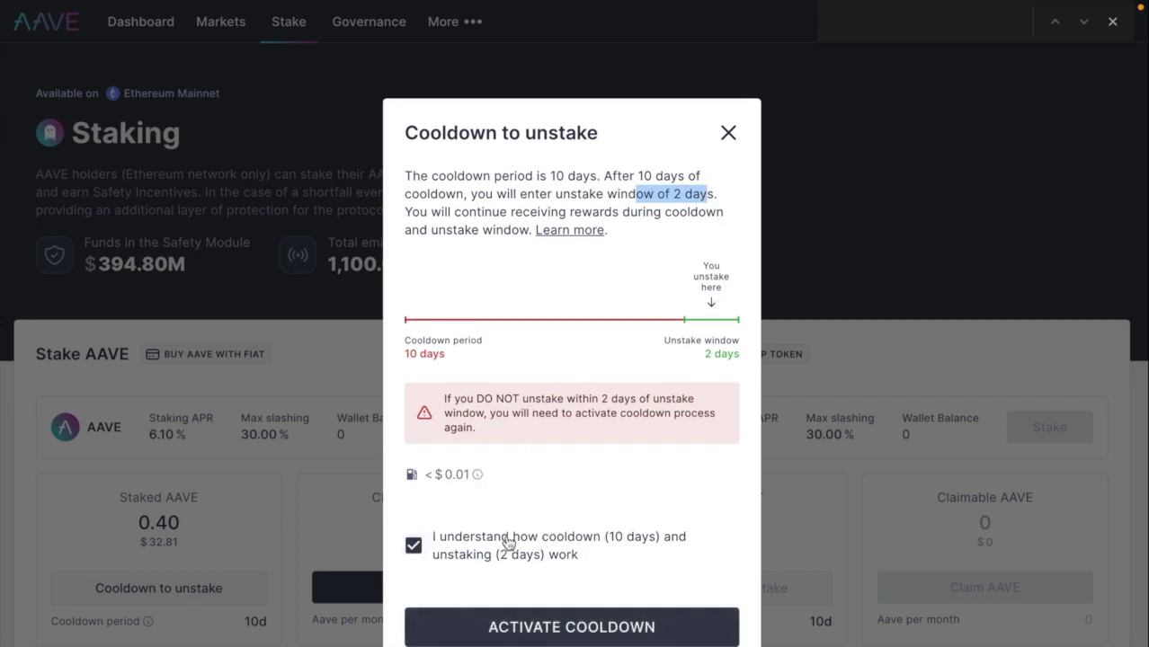
{"action": "left_click", "coordinate": [587, 632]}
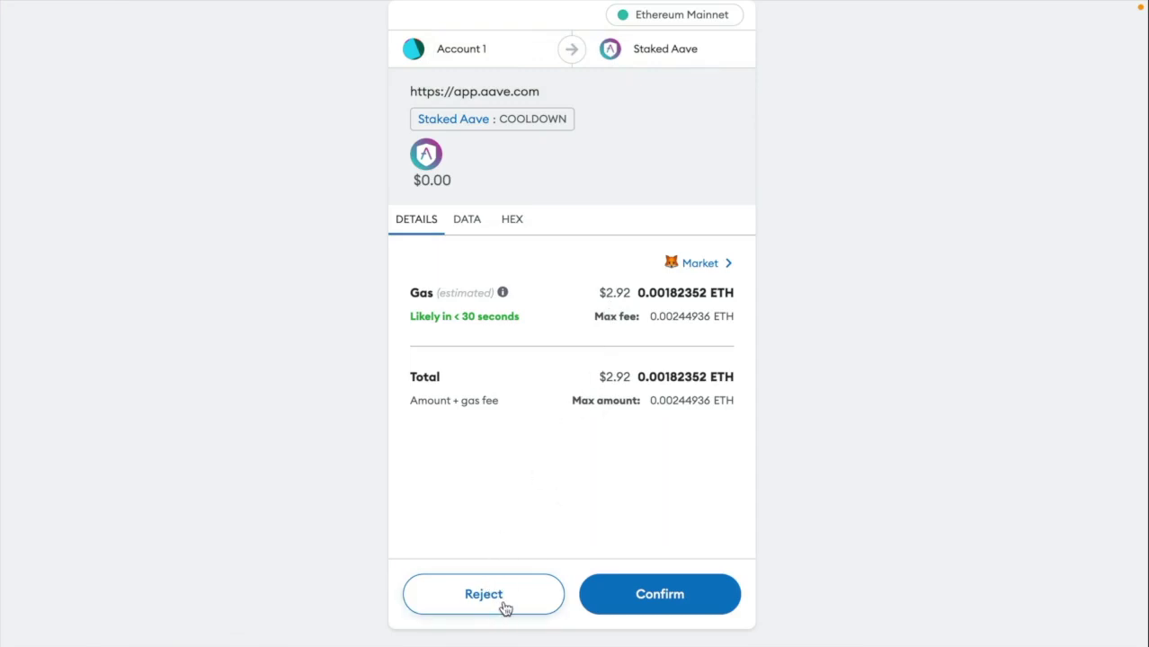
- Reject the COOLDOWN transaction in MetaMask
{"action": "left_click", "coordinate": [502, 604]}
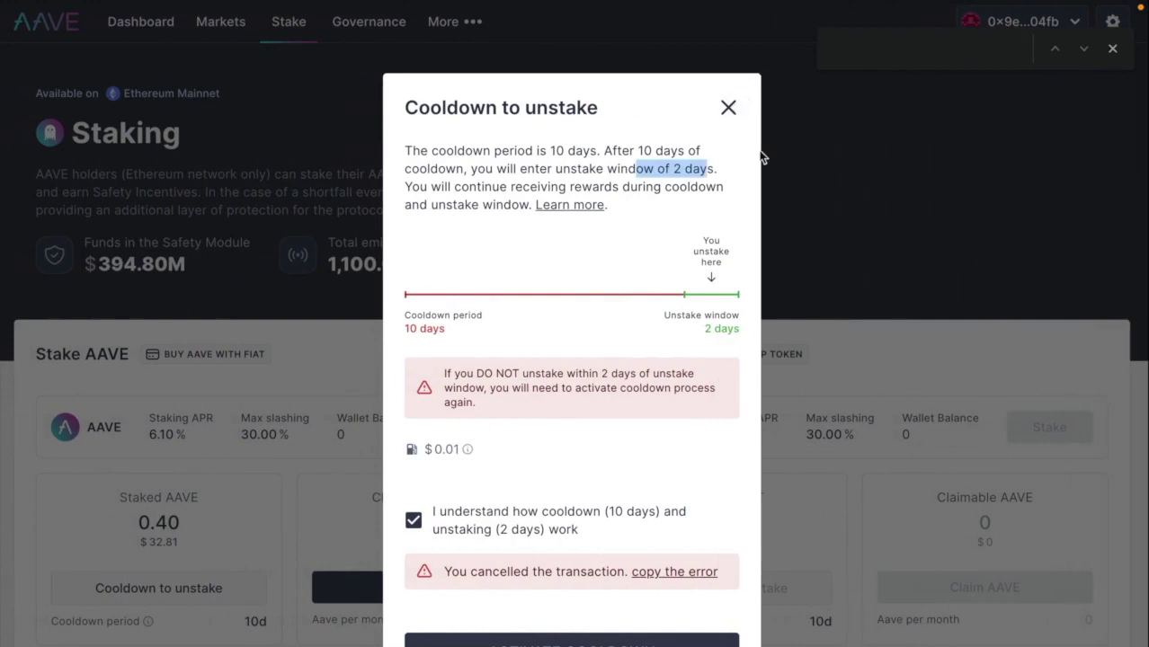
- Close the Cooldown to unstake dialog, leaving 0.40 AAVE staked with no cooldown started
{"action": "left_click", "coordinate": [727, 109]}
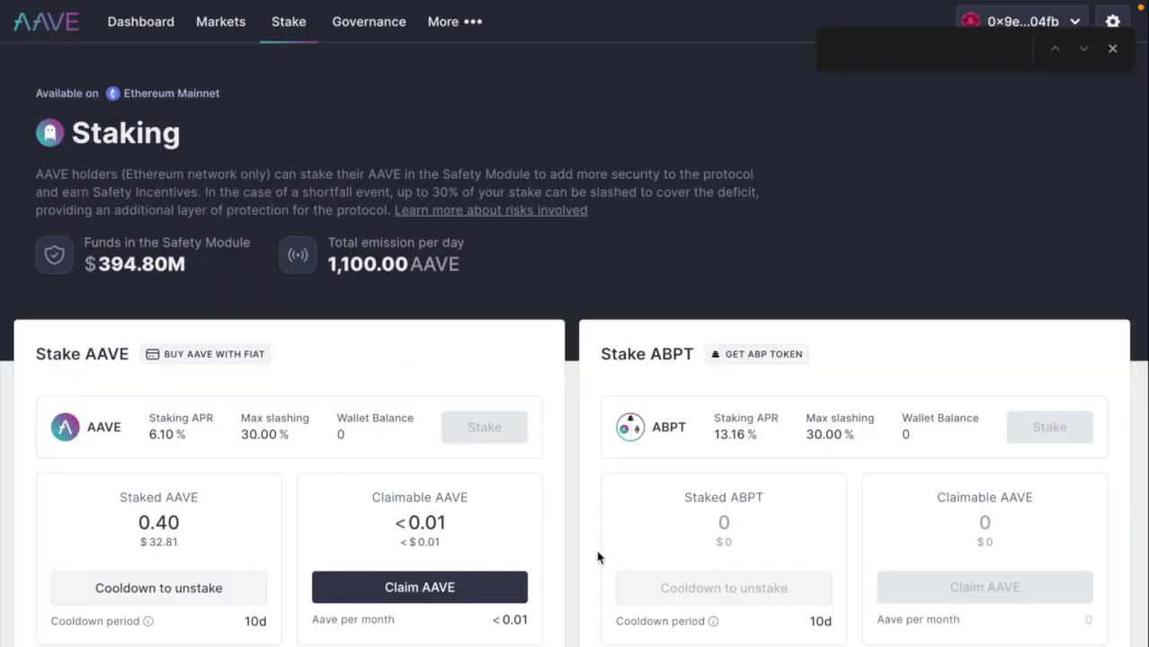